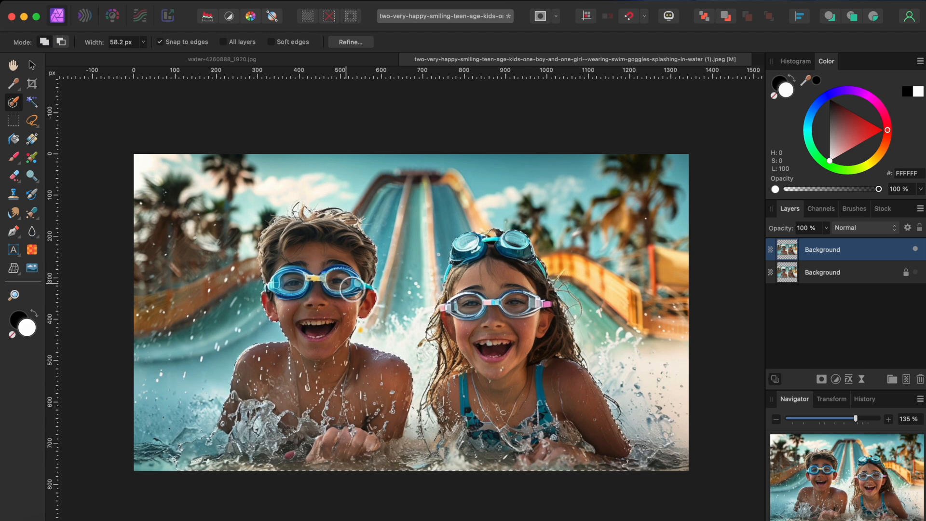
- Refine the current selection by painting along the boy's hair edge with the 50 px Matte brush
{"action": "left_click", "coordinate": [349, 42]}
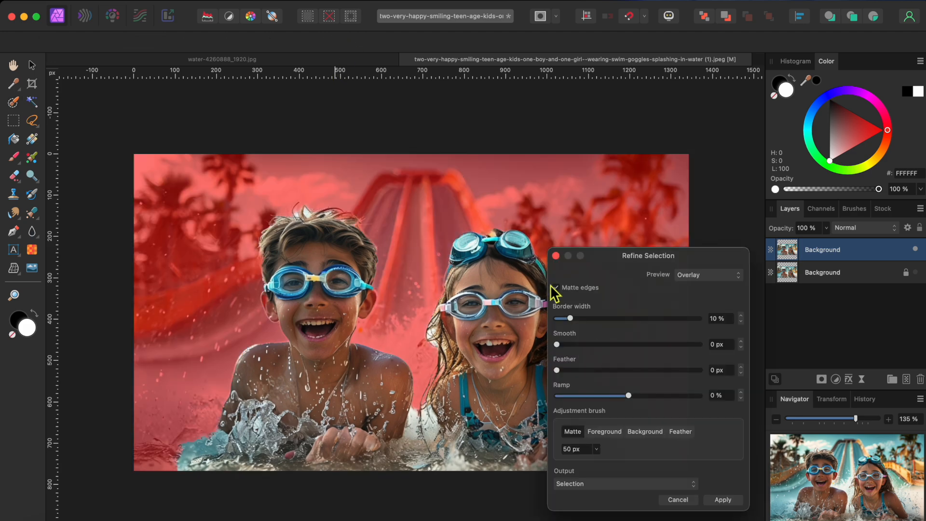
{"action": "left_click_drag", "start_coordinate": [206, 224], "coordinate": [265, 227]}
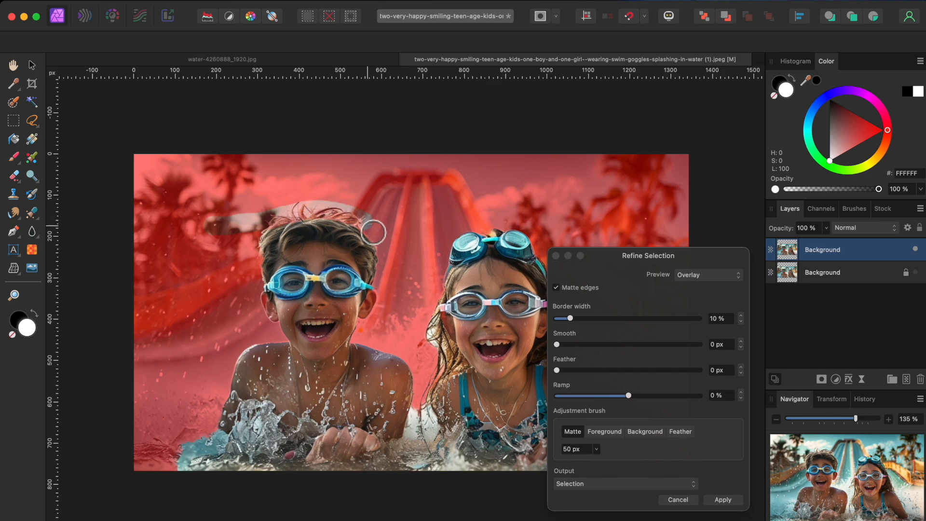
{"action": "scroll", "coordinate": [254, 253], "scroll_direction": "up", "scroll_amount": 5}
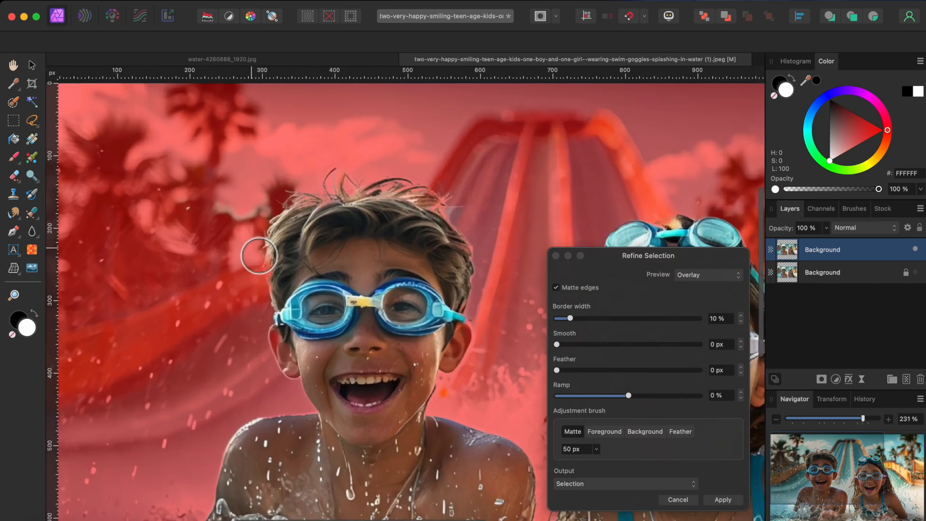
- Refine the selection along both sides of the girl's loose hair with the 50 px Matte brush
{"action": "scroll", "coordinate": [259, 256], "scroll_direction": "down", "scroll_amount": 5}
{"action": "scroll", "coordinate": [259, 256], "scroll_direction": "right", "scroll_amount": 3}
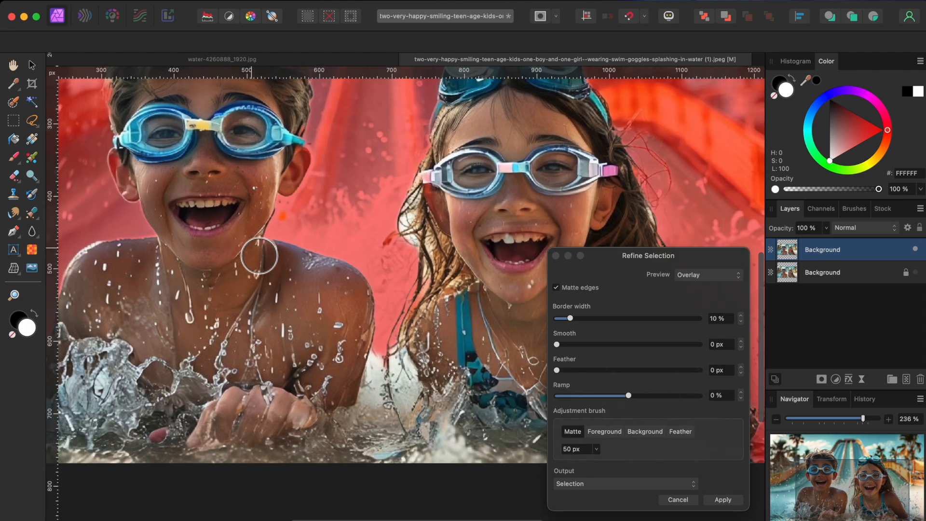
{"action": "scroll", "coordinate": [260, 256], "scroll_direction": "right", "scroll_amount": 2}
{"action": "scroll", "coordinate": [260, 256], "scroll_direction": "up", "scroll_amount": 1}
{"action": "mouse_move", "coordinate": [350, 267]}
{"action": "left_mouse_down"}
{"action": "mouse_move", "coordinate": [359, 215]}
{"action": "mouse_move", "coordinate": [358, 263]}
{"action": "mouse_move", "coordinate": [369, 292]}
{"action": "mouse_move", "coordinate": [360, 188]}
{"action": "left_mouse_up"}
{"action": "scroll", "coordinate": [360, 188], "scroll_direction": "right", "scroll_amount": 4}
{"action": "scroll", "coordinate": [360, 187], "scroll_direction": "down", "scroll_amount": 1}
{"action": "left_click_drag", "start_coordinate": [459, 217], "coordinate": [463, 254]}
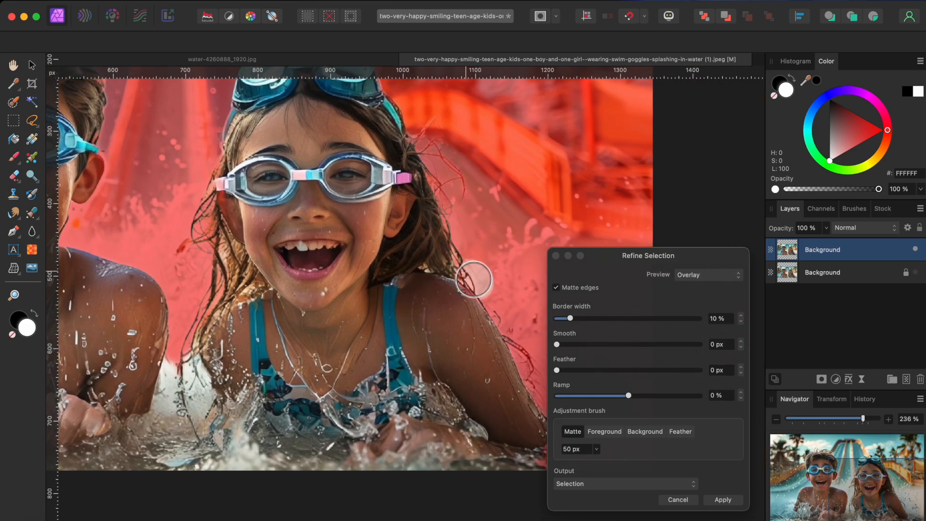
- Output the refined selection of both kids to a new layer and apply the refinement
{"action": "scroll", "coordinate": [474, 273], "scroll_direction": "down", "scroll_amount": 1}
{"action": "scroll", "coordinate": [473, 278], "scroll_direction": "down", "scroll_amount": 4}
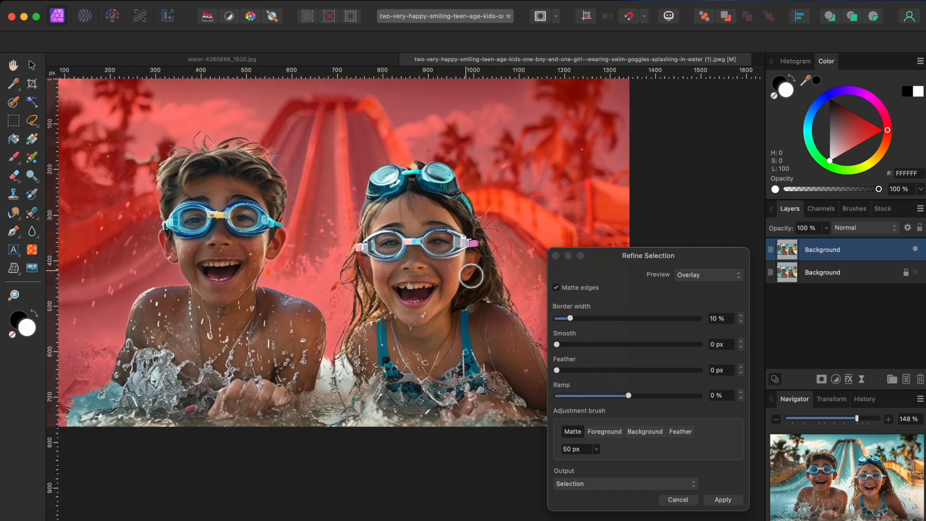
{"action": "scroll", "coordinate": [465, 270], "scroll_direction": "left", "scroll_amount": 2}
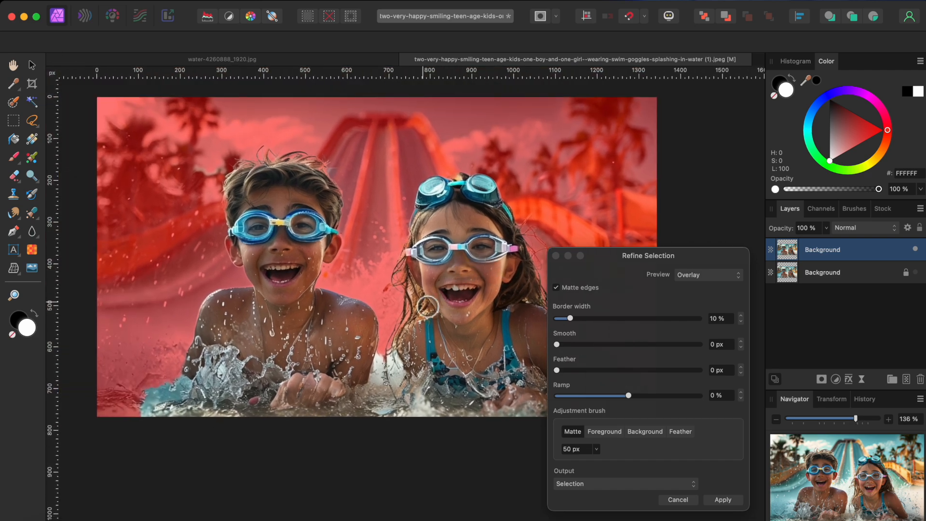
{"action": "scroll", "coordinate": [427, 307], "scroll_direction": "up", "scroll_amount": 2}
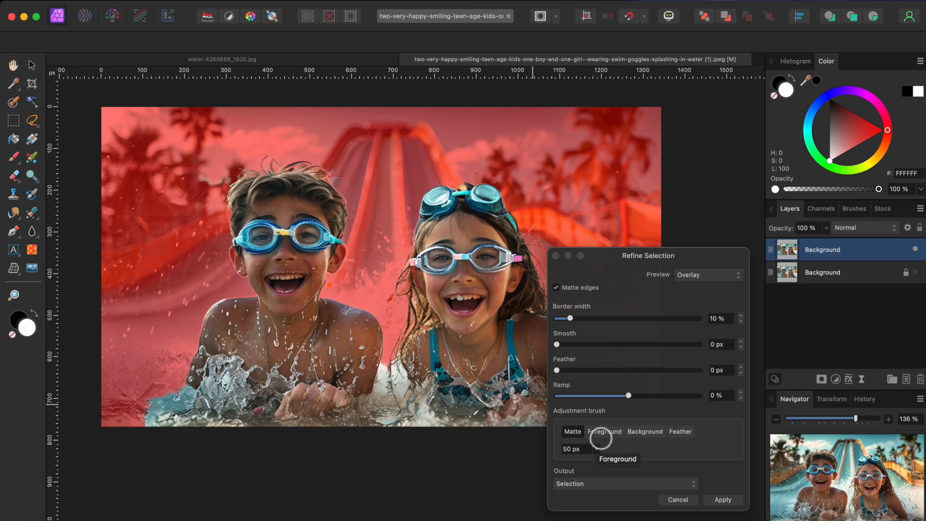
{"action": "left_click", "coordinate": [598, 484]}
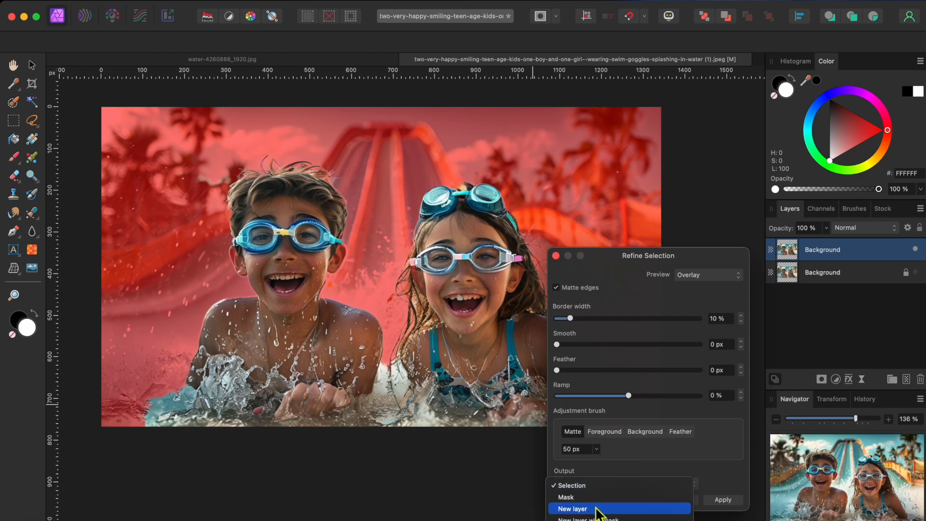
{"action": "left_click", "coordinate": [598, 509]}
{"action": "left_click", "coordinate": [723, 499]}
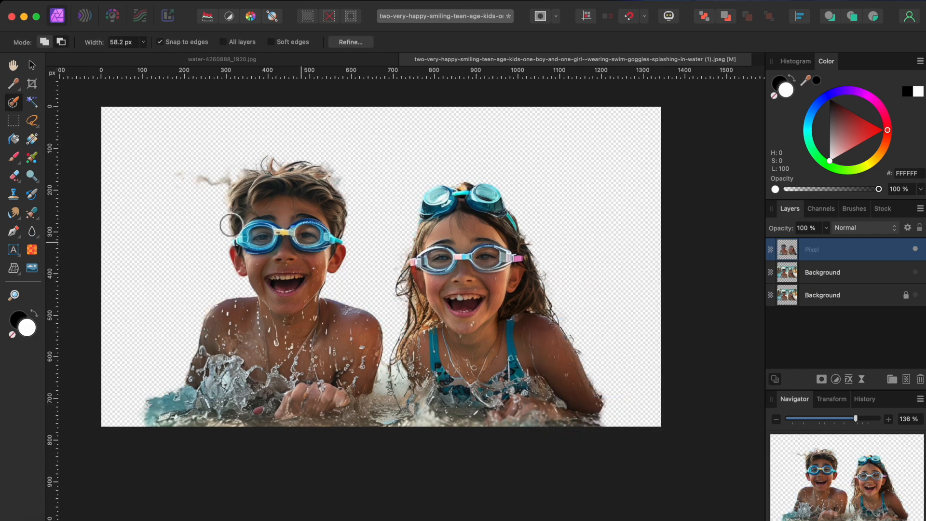
- Select the stray background remnants on both sides of the boy's hair with the freehand lasso and delete them
{"action": "left_click", "coordinate": [32, 121]}
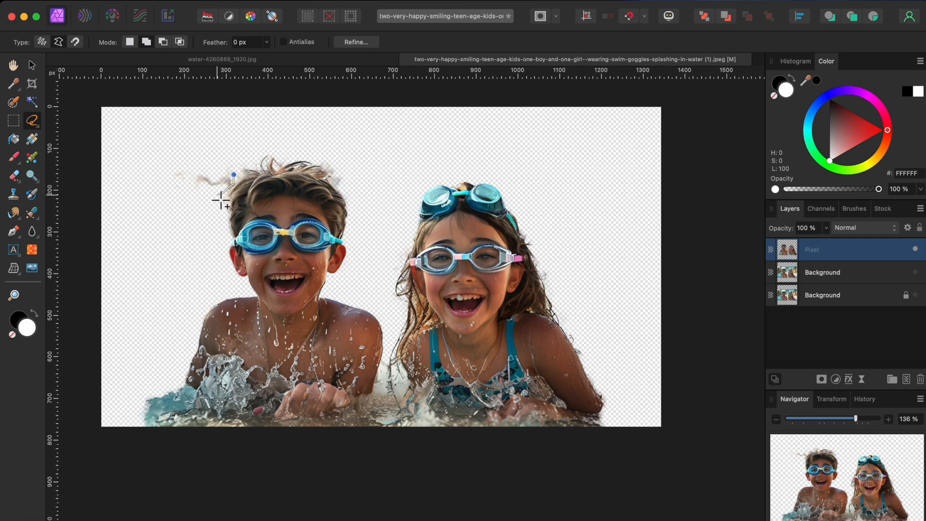
{"action": "left_click_drag", "start_coordinate": [238, 179], "coordinate": [238, 179]}
{"action": "key", "text": "Delete"}
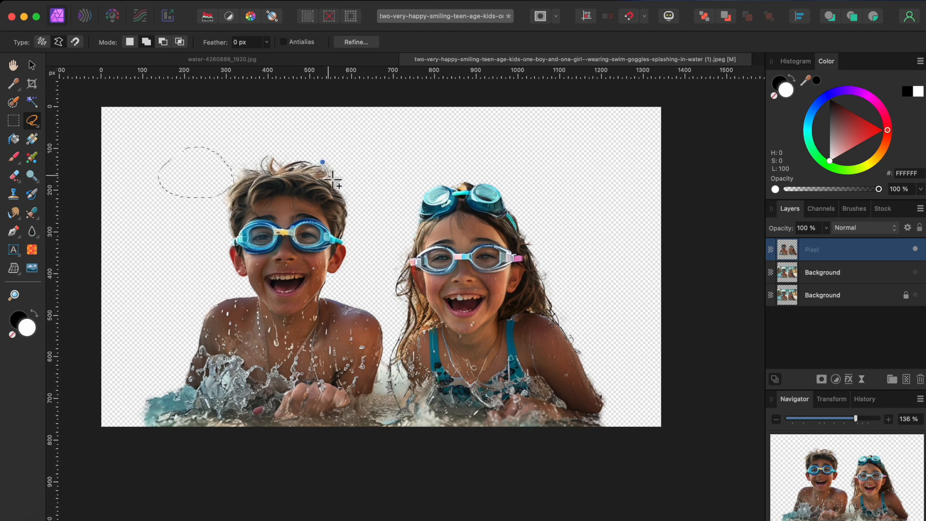
{"action": "left_click_drag", "start_coordinate": [338, 160], "coordinate": [328, 166]}
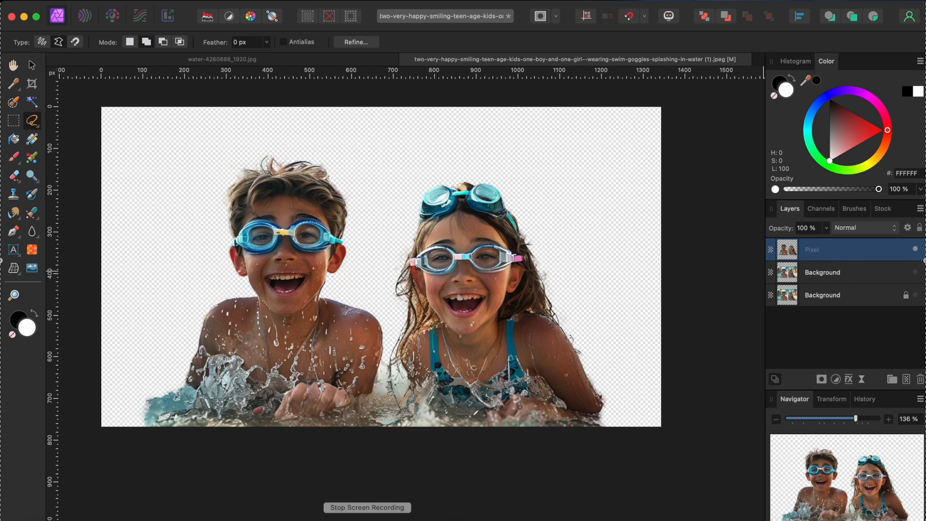
- Copy the water photo from its own document and paste it as a new layer above the kids cut-out
{"action": "left_click", "coordinate": [247, 60]}
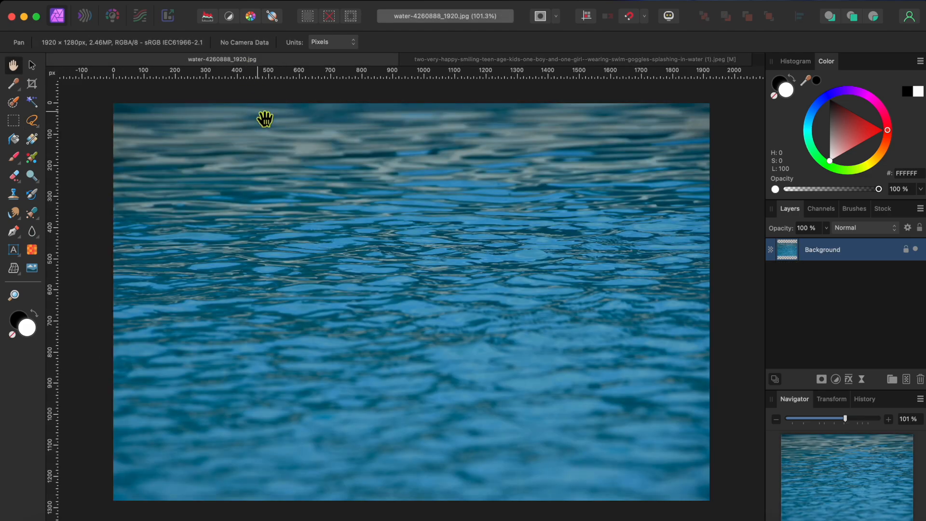
{"action": "left_click", "coordinate": [427, 60]}
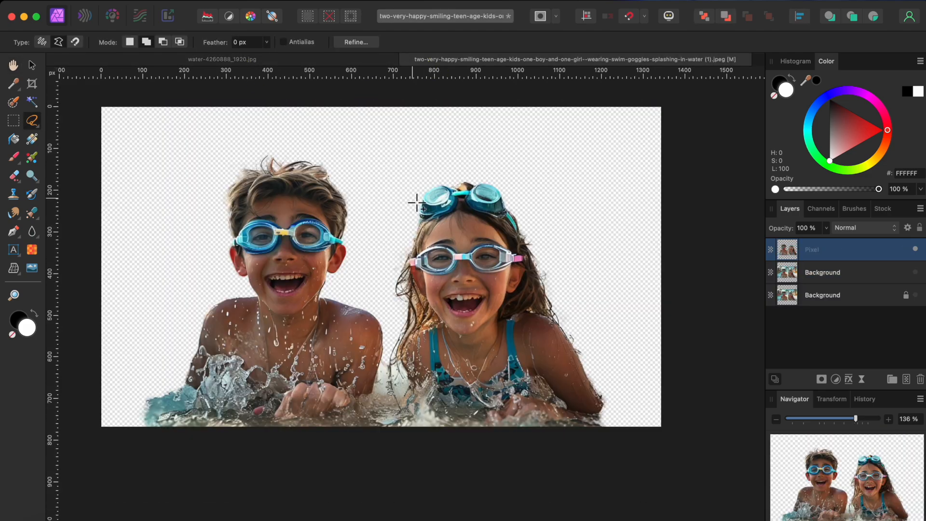
{"action": "key", "text": "super+v"}
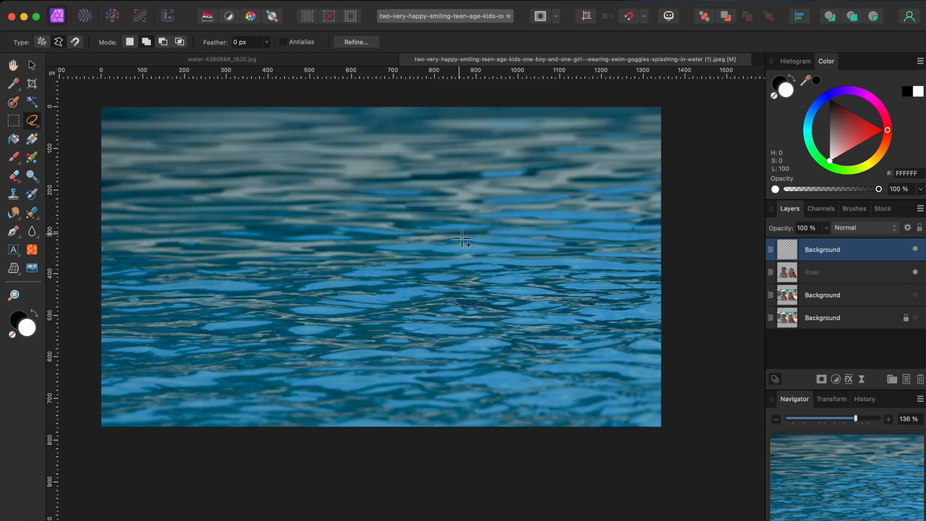
- Add the artistic text "SPLASH" in Impact at about 508 pt over the water image
{"action": "scroll", "coordinate": [462, 239], "scroll_direction": "up", "scroll_amount": 2}
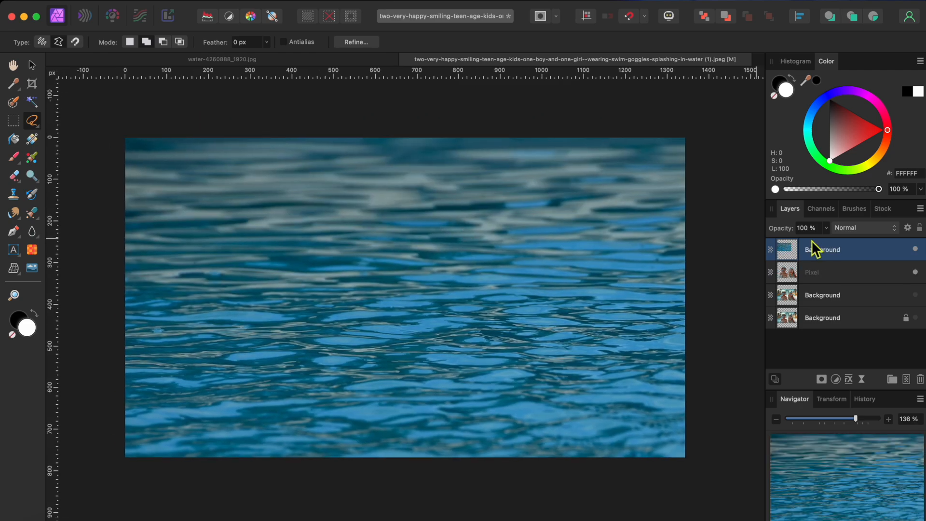
{"action": "left_click", "coordinate": [19, 251]}
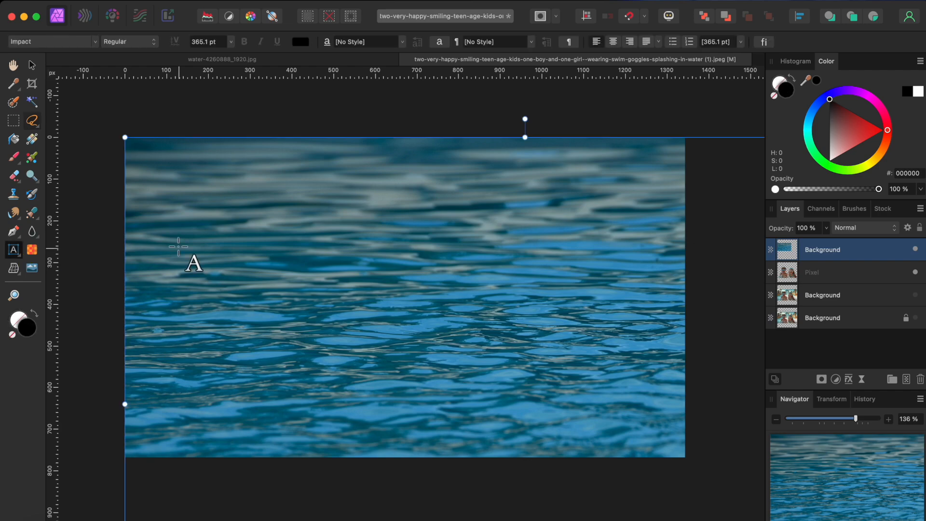
{"action": "left_click_drag", "start_coordinate": [185, 202], "coordinate": [311, 368]}
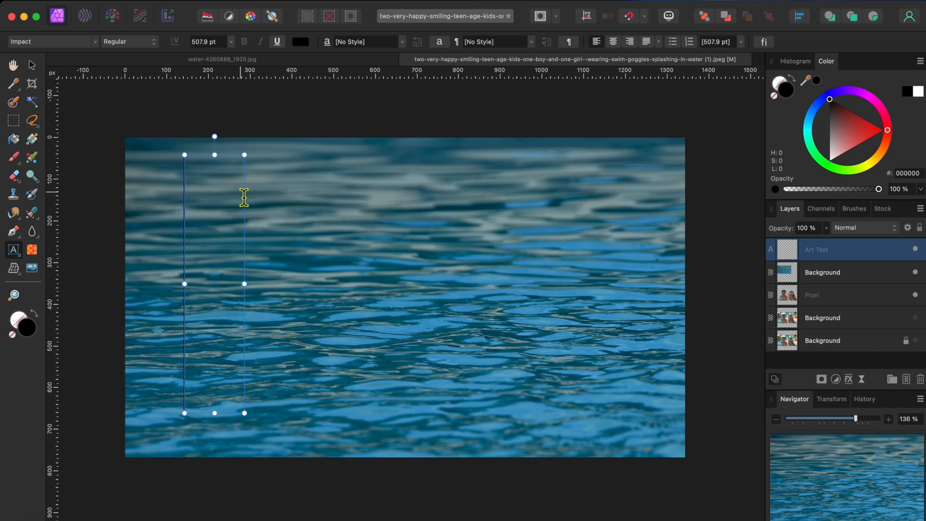
{"action": "type", "text": "SPLAA"}
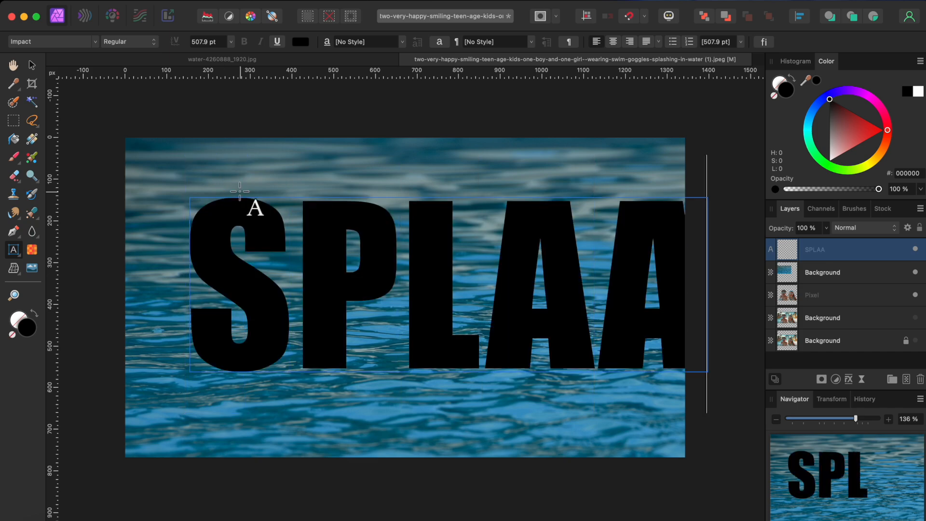
{"action": "key", "text": "BackSpace"}
{"action": "type", "text": "SH"}
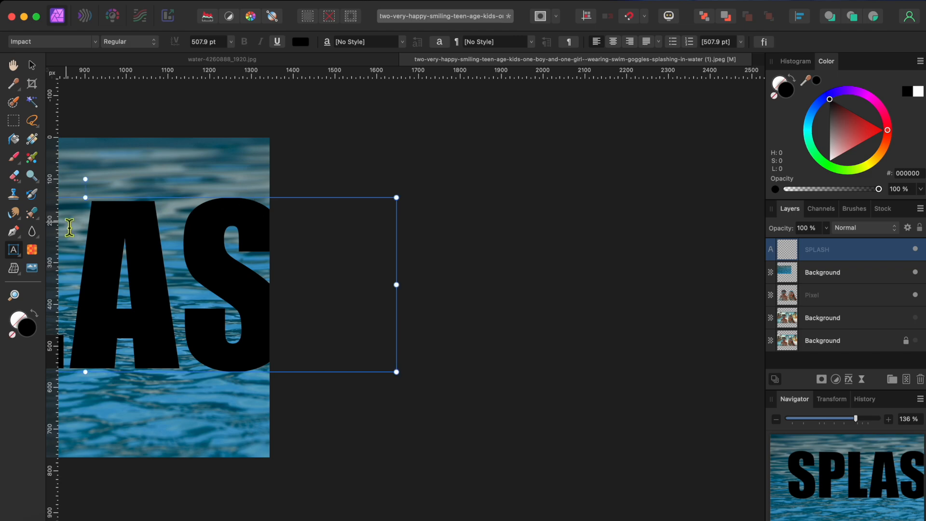
- Scale the SPLASH text down to about 406 pt and centre it horizontally on the canvas
{"action": "scroll", "coordinate": [120, 234], "scroll_direction": "left", "scroll_amount": 10}
{"action": "scroll", "coordinate": [120, 234], "scroll_direction": "down", "scroll_amount": 3}
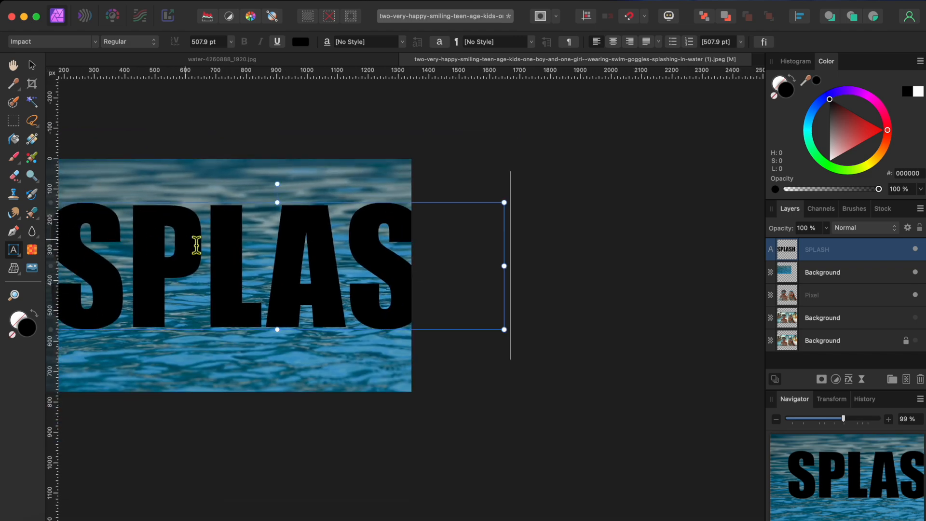
{"action": "left_click_drag", "start_coordinate": [504, 329], "coordinate": [376, 305]}
{"action": "scroll", "coordinate": [381, 309], "scroll_direction": "left", "scroll_amount": 5}
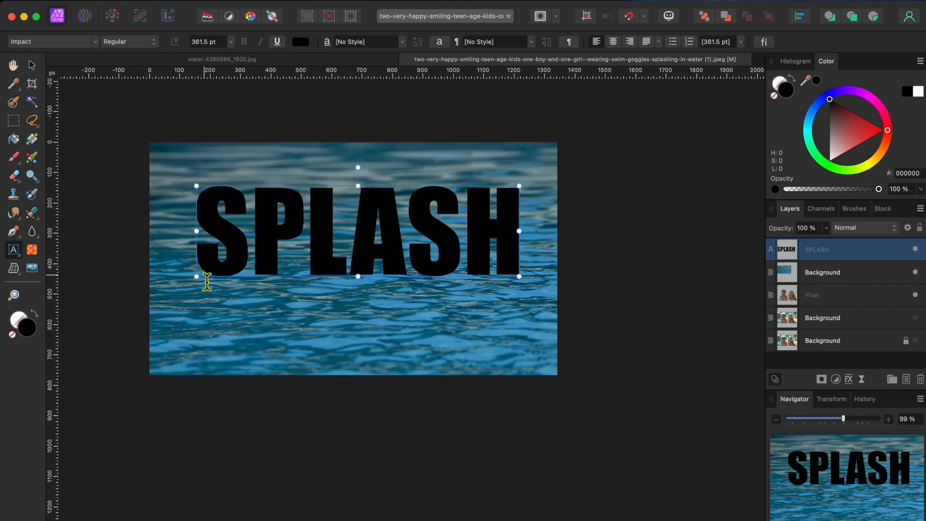
{"action": "left_click_drag", "start_coordinate": [202, 283], "coordinate": [160, 295]}
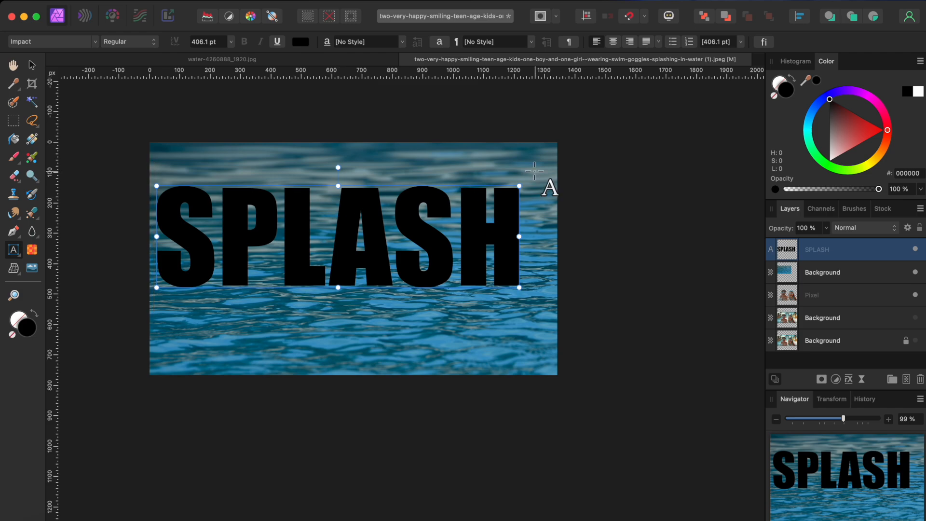
{"action": "left_click", "coordinate": [522, 192]}
{"action": "left_click_drag", "start_coordinate": [381, 190], "coordinate": [400, 189]}
{"action": "scroll", "coordinate": [366, 198], "scroll_direction": "right", "scroll_amount": 1}
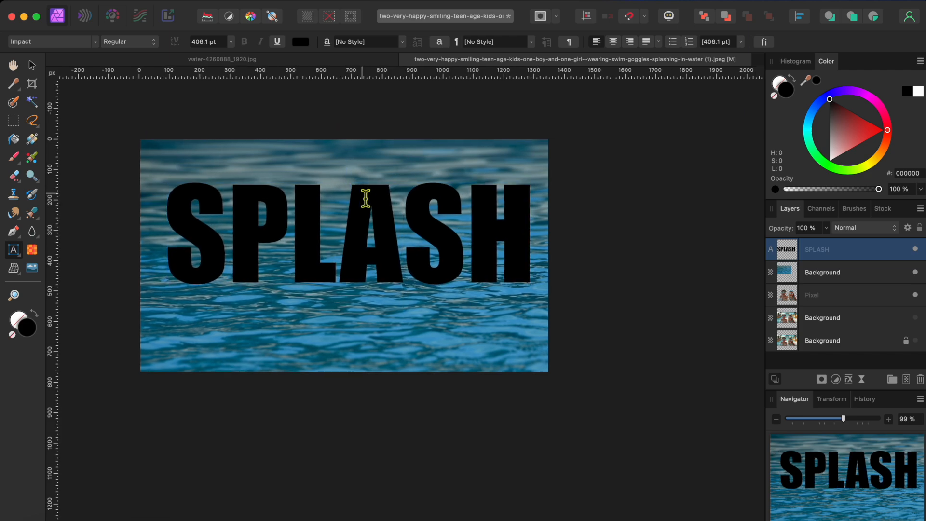
{"action": "scroll", "coordinate": [438, 207], "scroll_direction": "left", "scroll_amount": 2}
{"action": "scroll", "coordinate": [437, 207], "scroll_direction": "left", "scroll_amount": 1}
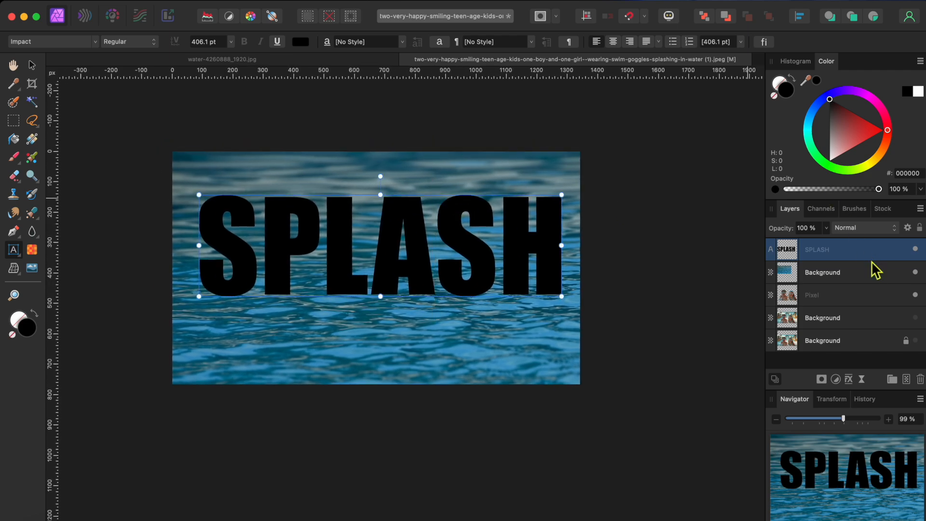
- Clip the water layer inside the SPLASH text and hide the kids cut-out layer
{"action": "left_click_drag", "start_coordinate": [833, 276], "coordinate": [829, 253]}
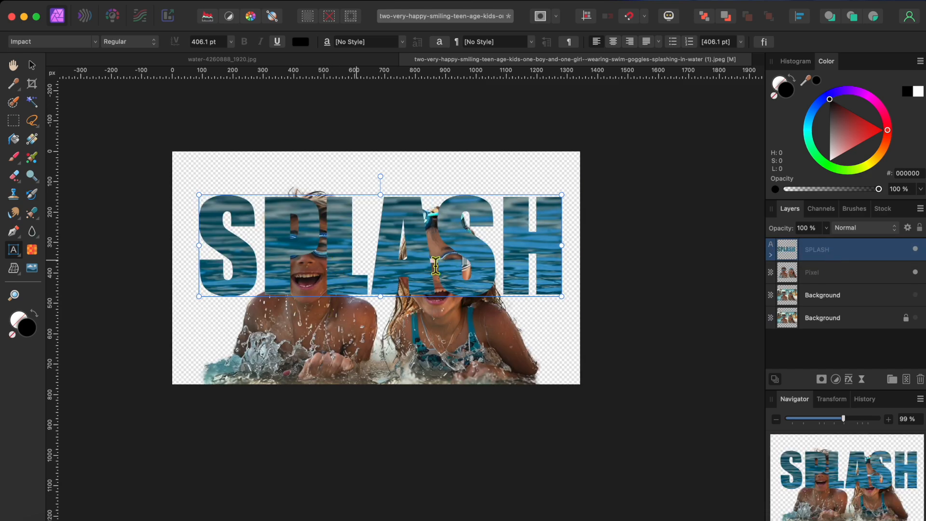
{"action": "left_click", "coordinate": [915, 272]}
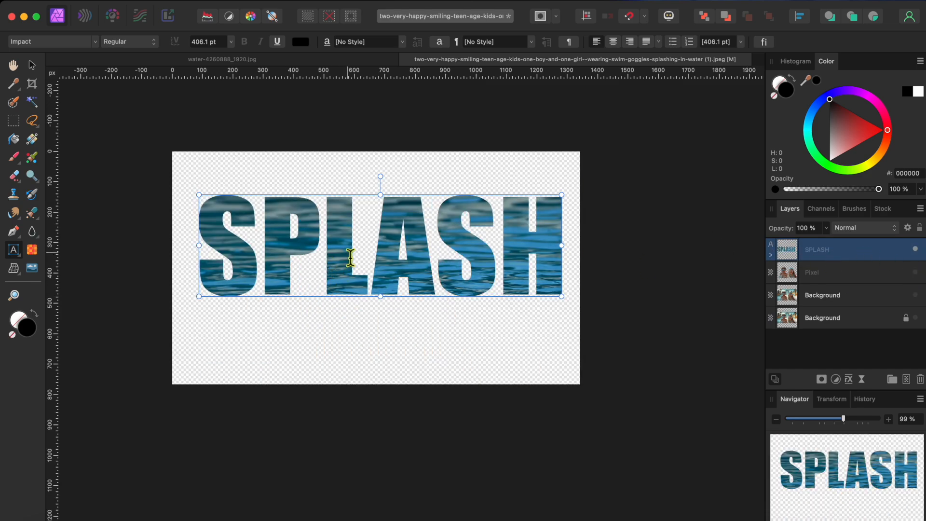
{"action": "scroll", "coordinate": [350, 258], "scroll_direction": "up", "scroll_amount": 3}
- Rasterize the water-filled SPLASH text layer
{"action": "right_click", "coordinate": [827, 254]}
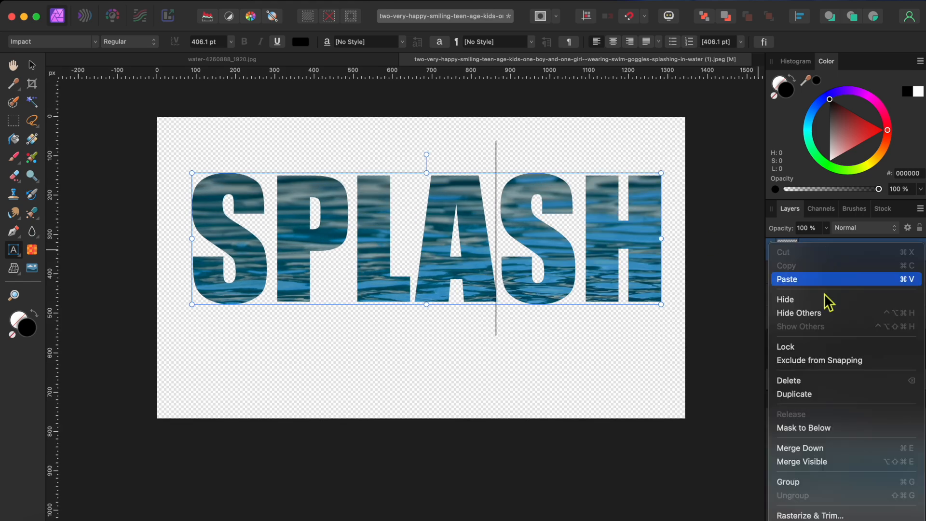
{"action": "scroll", "coordinate": [820, 347], "scroll_direction": "down", "scroll_amount": 10}
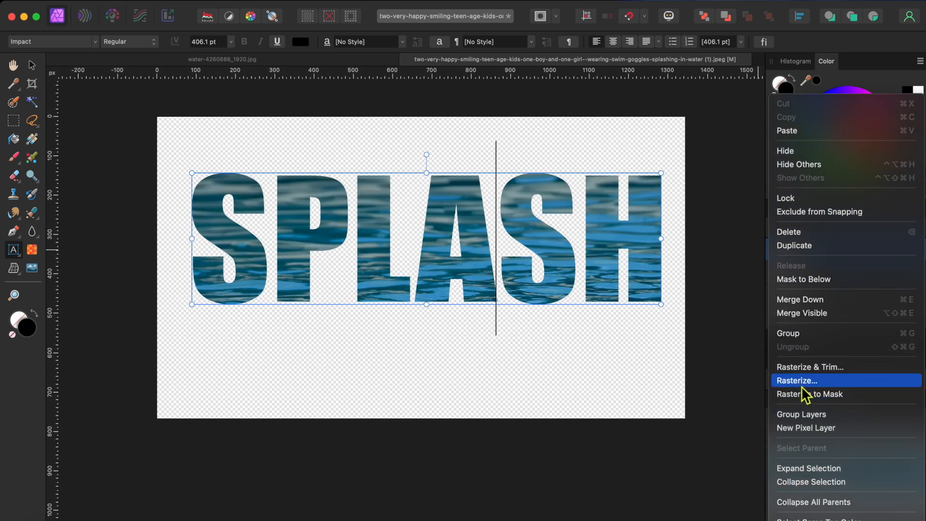
{"action": "left_click", "coordinate": [803, 386]}
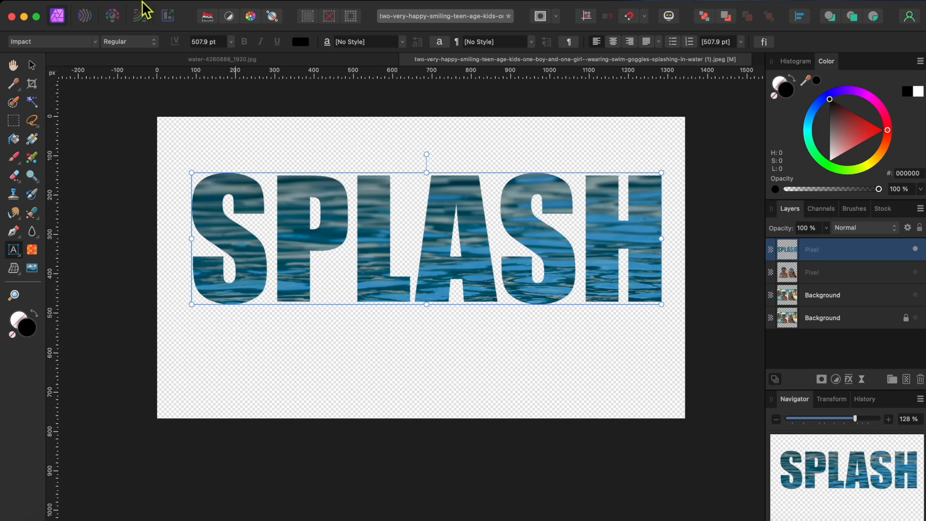
- Liquify the SPLASH layer with a 67.2 px Push Forward brush, pulling the letters' lower edges down into drips
{"action": "left_click", "coordinate": [86, 19]}
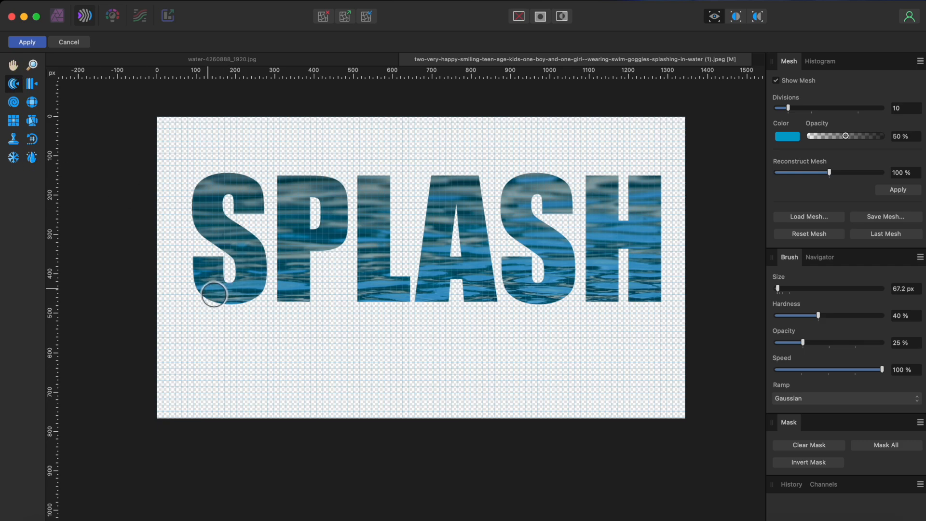
{"action": "mouse_move", "coordinate": [218, 295]}
{"action": "left_mouse_down"}
{"action": "mouse_move", "coordinate": [226, 328]}
{"action": "mouse_move", "coordinate": [251, 319]}
{"action": "mouse_move", "coordinate": [256, 298]}
{"action": "mouse_move", "coordinate": [303, 302]}
{"action": "mouse_move", "coordinate": [326, 269]}
{"action": "mouse_move", "coordinate": [376, 334]}
{"action": "mouse_move", "coordinate": [391, 304]}
{"action": "mouse_move", "coordinate": [434, 309]}
{"action": "mouse_move", "coordinate": [422, 323]}
{"action": "mouse_move", "coordinate": [454, 326]}
{"action": "mouse_move", "coordinate": [476, 366]}
{"action": "mouse_move", "coordinate": [472, 294]}
{"action": "mouse_move", "coordinate": [470, 323]}
{"action": "mouse_move", "coordinate": [435, 290]}
{"action": "mouse_move", "coordinate": [503, 317]}
{"action": "mouse_move", "coordinate": [556, 300]}
{"action": "mouse_move", "coordinate": [600, 345]}
{"action": "mouse_move", "coordinate": [640, 307]}
{"action": "mouse_move", "coordinate": [652, 316]}
{"action": "mouse_move", "coordinate": [661, 298]}
{"action": "mouse_move", "coordinate": [638, 306]}
{"action": "left_mouse_up"}
{"action": "left_click_drag", "start_coordinate": [550, 203], "coordinate": [575, 225]}
{"action": "left_click_drag", "start_coordinate": [530, 219], "coordinate": [522, 245]}
{"action": "mouse_move", "coordinate": [262, 211]}
{"action": "left_mouse_down"}
{"action": "mouse_move", "coordinate": [263, 223]}
{"action": "mouse_move", "coordinate": [250, 223]}
{"action": "left_mouse_up"}
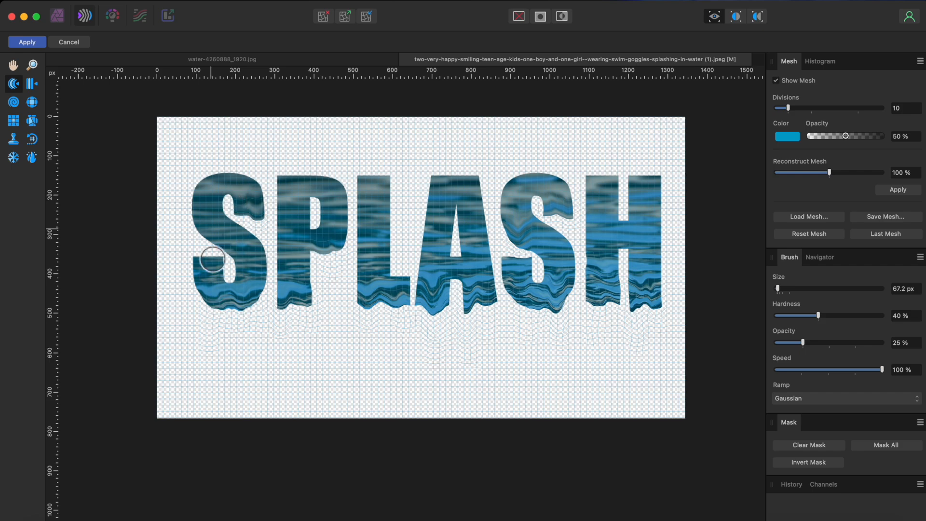
- Distort the sides and tops of the SPLASH letters into wavy contours with a 117.5 px Liquify brush and apply the distortion
{"action": "left_click", "coordinate": [32, 100]}
{"action": "key", "text": "]"}
{"action": "key", "text": "]"}
{"action": "key", "text": "]"}
{"action": "key", "text": "]"}
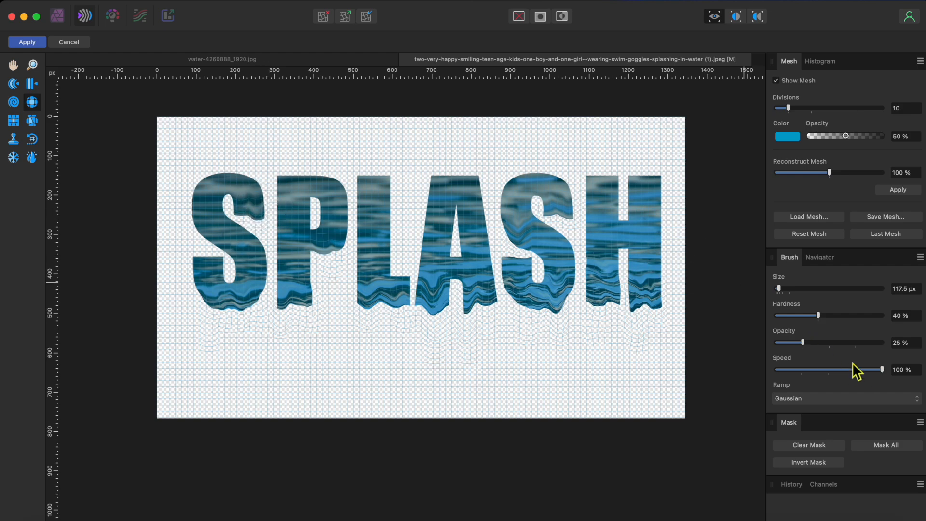
{"action": "left_click_drag", "start_coordinate": [269, 198], "coordinate": [268, 201]}
{"action": "left_click_drag", "start_coordinate": [278, 251], "coordinate": [273, 275]}
{"action": "left_click_drag", "start_coordinate": [338, 169], "coordinate": [320, 173]}
{"action": "left_click_drag", "start_coordinate": [192, 186], "coordinate": [189, 210]}
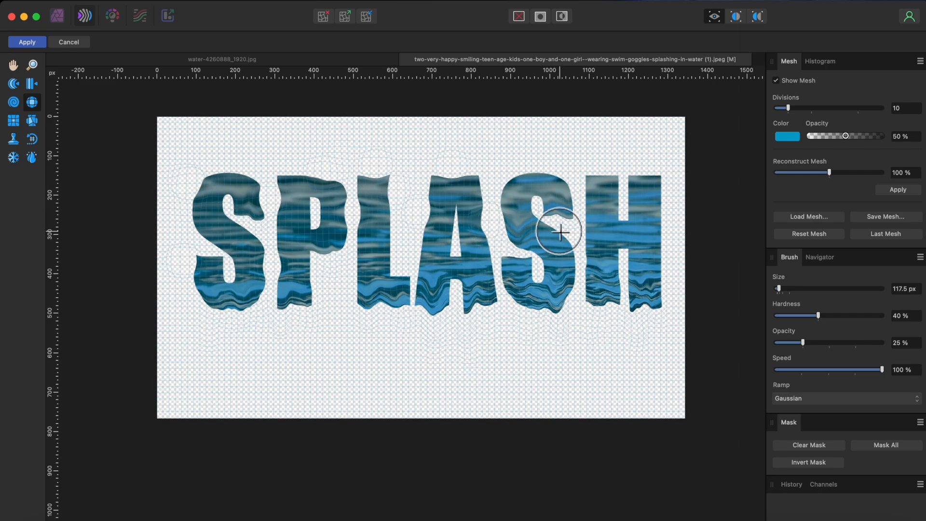
{"action": "mouse_move", "coordinate": [579, 233]}
{"action": "left_mouse_down"}
{"action": "mouse_move", "coordinate": [672, 237]}
{"action": "mouse_move", "coordinate": [667, 205]}
{"action": "mouse_move", "coordinate": [640, 168]}
{"action": "left_mouse_up"}
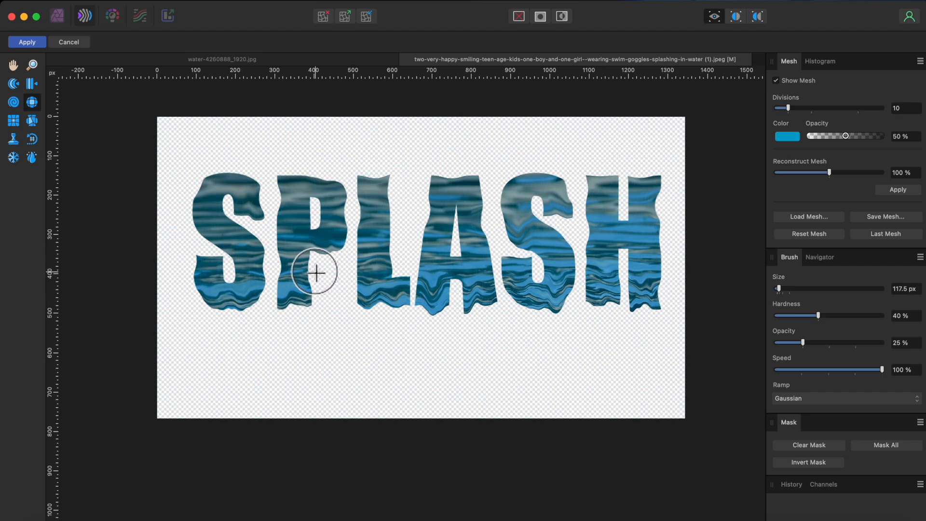
{"action": "left_click", "coordinate": [39, 41]}
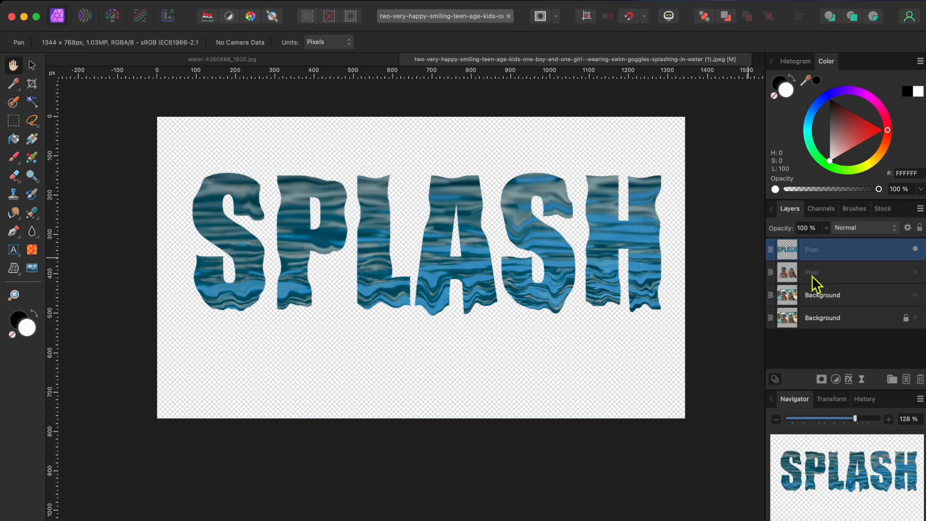
- Add a 3D layer effect with a 9.4 px radius to the SPLASH layer
{"action": "left_click", "coordinate": [32, 65]}
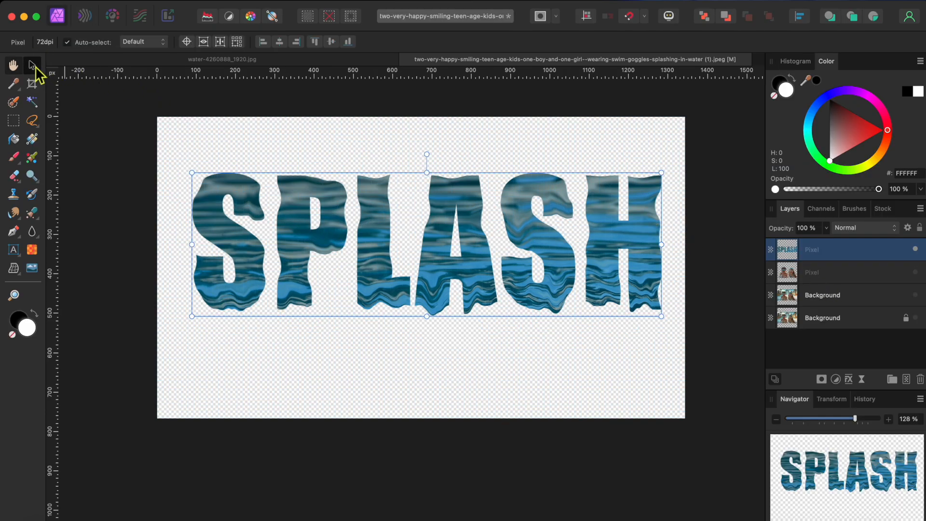
{"action": "left_click", "coordinate": [852, 381]}
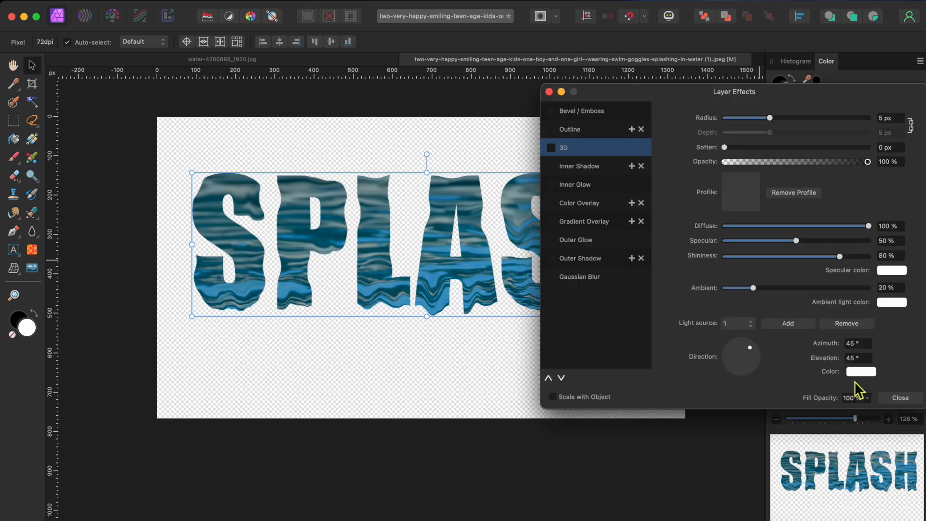
{"action": "left_click", "coordinate": [552, 148]}
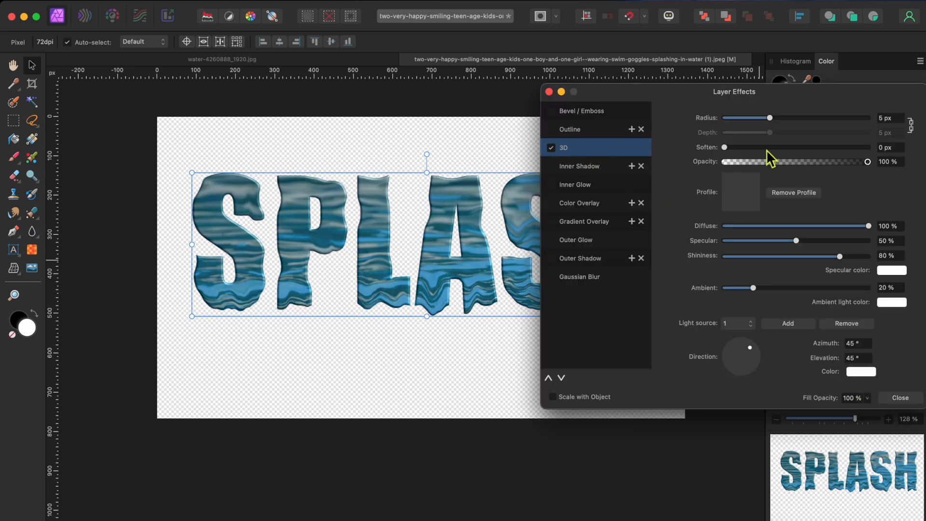
{"action": "left_click_drag", "start_coordinate": [770, 120], "coordinate": [785, 122]}
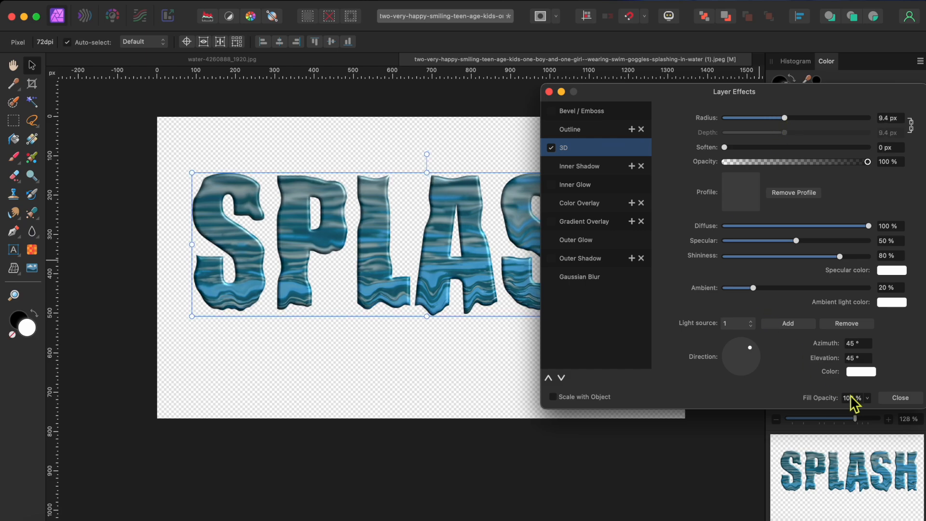
- Add a white solid-color outline effect with a 20.5 px radius, aligned outside, to the SPLASH layer
{"action": "left_click", "coordinate": [563, 135]}
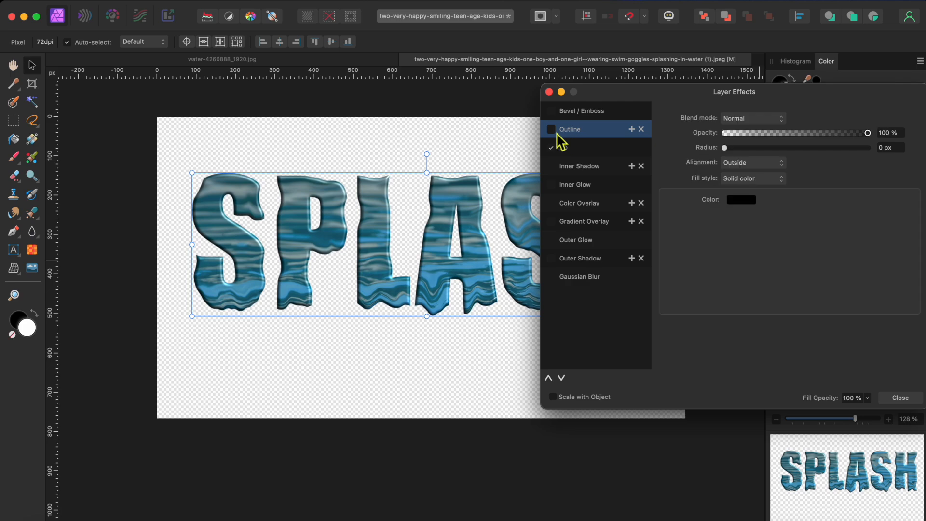
{"action": "left_click", "coordinate": [552, 130]}
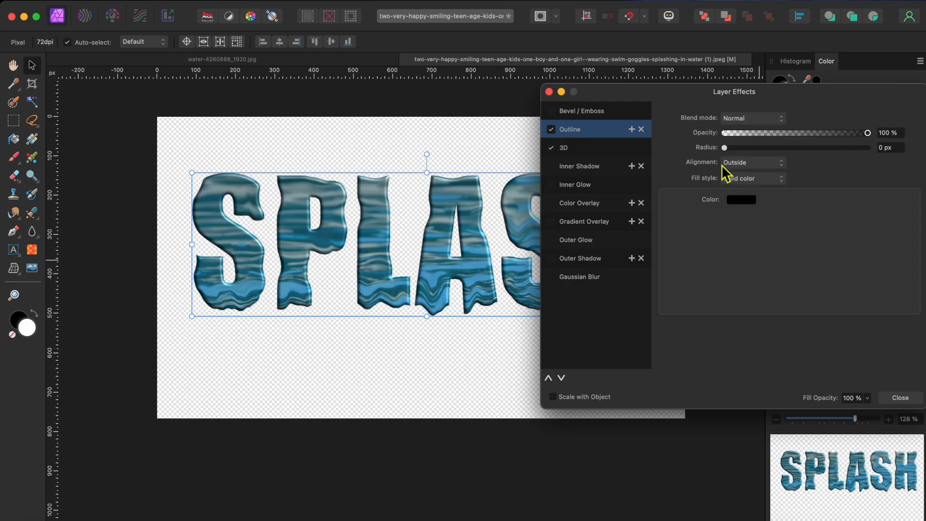
{"action": "left_click", "coordinate": [743, 200]}
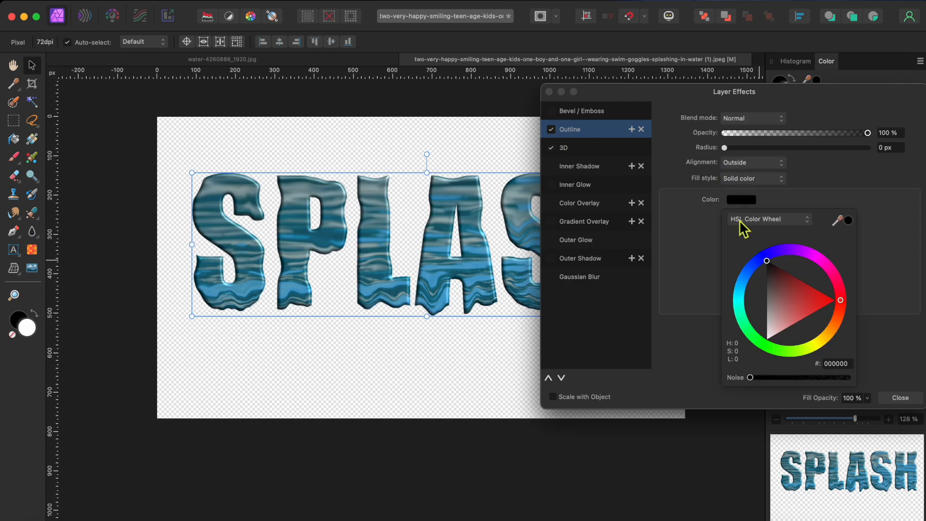
{"action": "left_click_drag", "start_coordinate": [768, 262], "coordinate": [768, 340]}
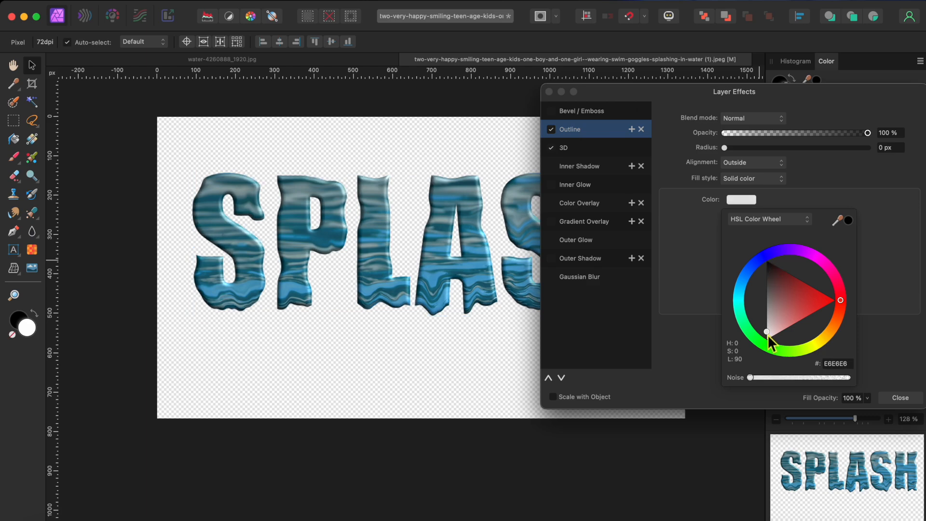
{"action": "left_click_drag", "start_coordinate": [730, 149], "coordinate": [808, 153]}
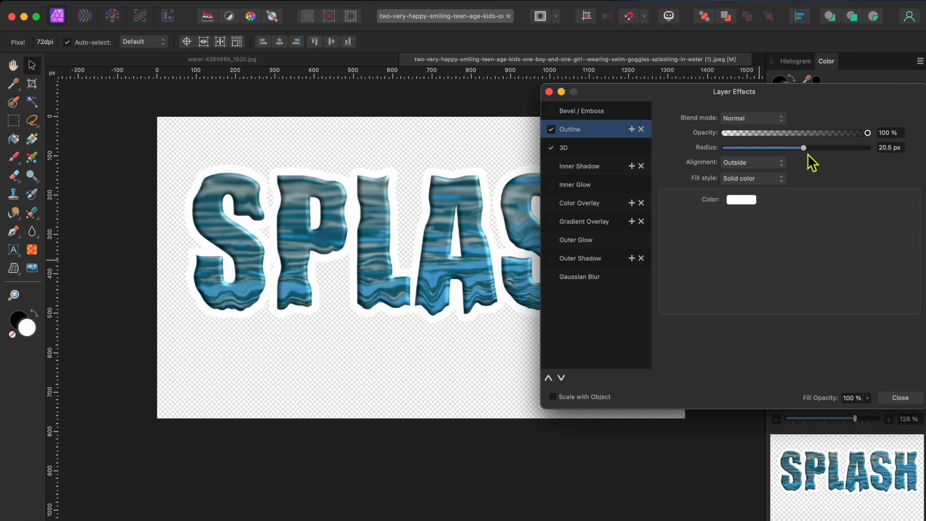
{"action": "left_click", "coordinate": [902, 398]}
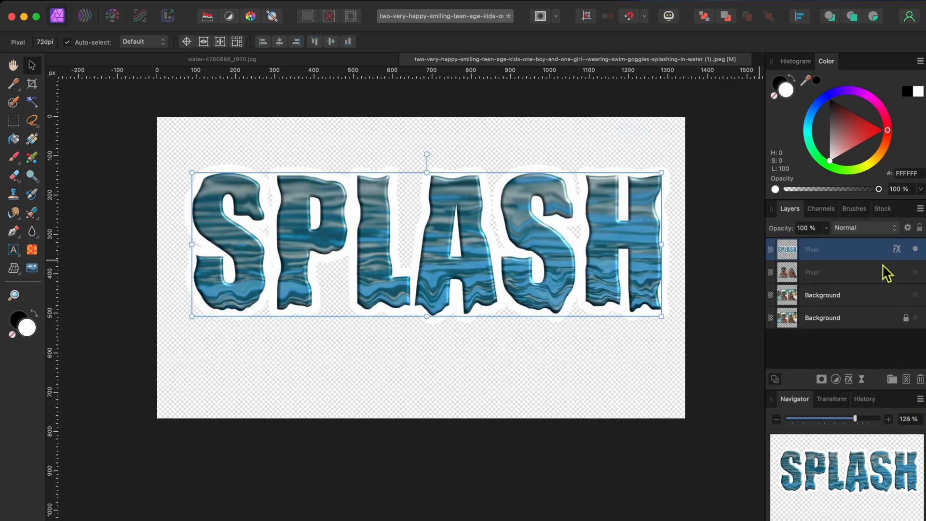
- Show the kids cut-out and the upper Background layer, and place the SPLASH layer directly beneath the cut-out
{"action": "left_click", "coordinate": [916, 272]}
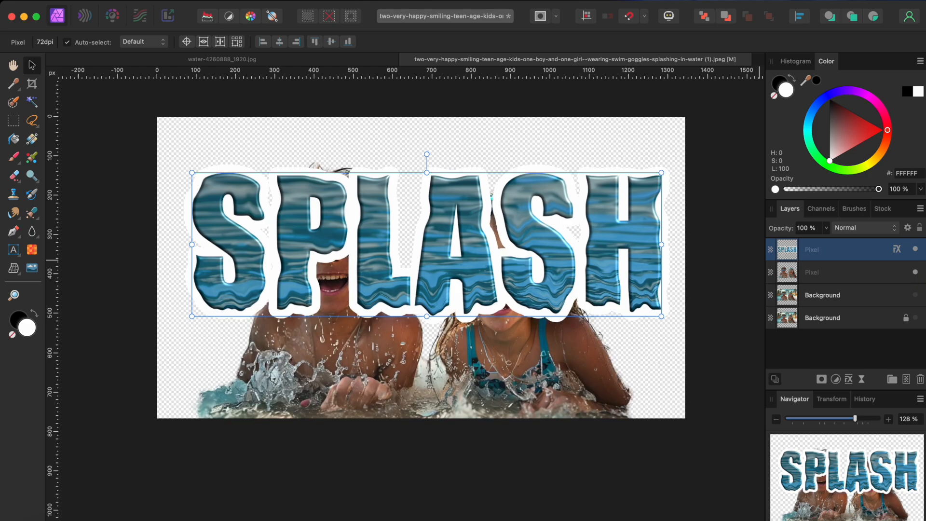
{"action": "left_click", "coordinate": [917, 295]}
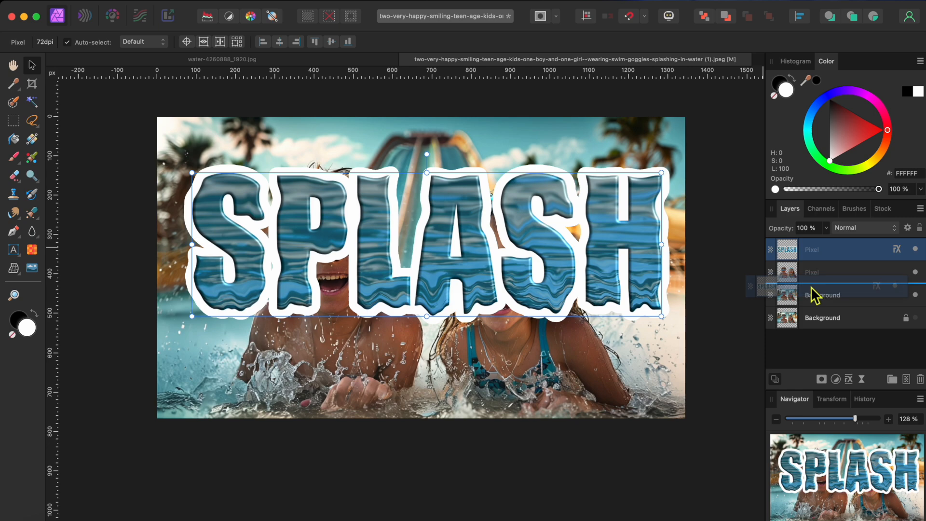
{"action": "left_click_drag", "start_coordinate": [812, 288], "coordinate": [812, 285]}
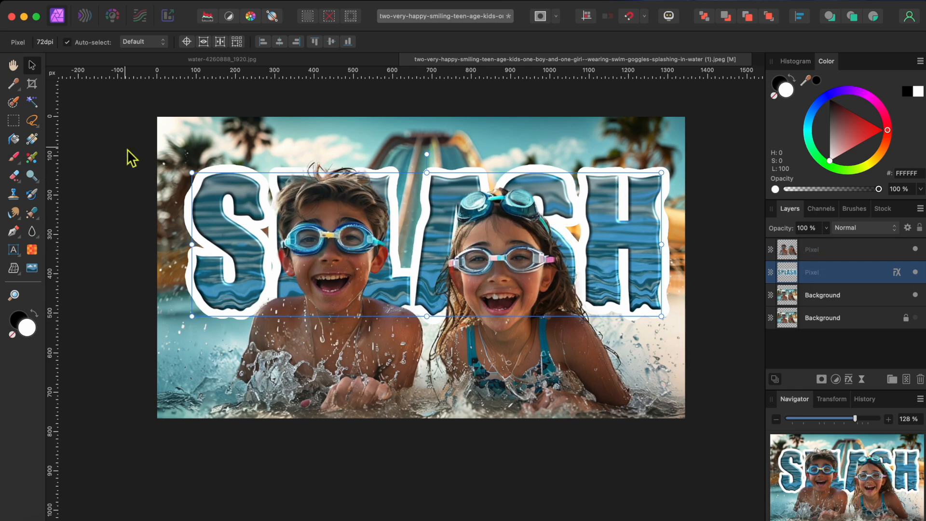
- Enlarge the SPLASH lettering slightly, move it up to the canvas's upper edge behind the kids' heads, and deselect it
{"action": "left_click_drag", "start_coordinate": [202, 176], "coordinate": [180, 170]}
{"action": "left_click_drag", "start_coordinate": [439, 200], "coordinate": [444, 162]}
{"action": "left_click", "coordinate": [208, 450]}
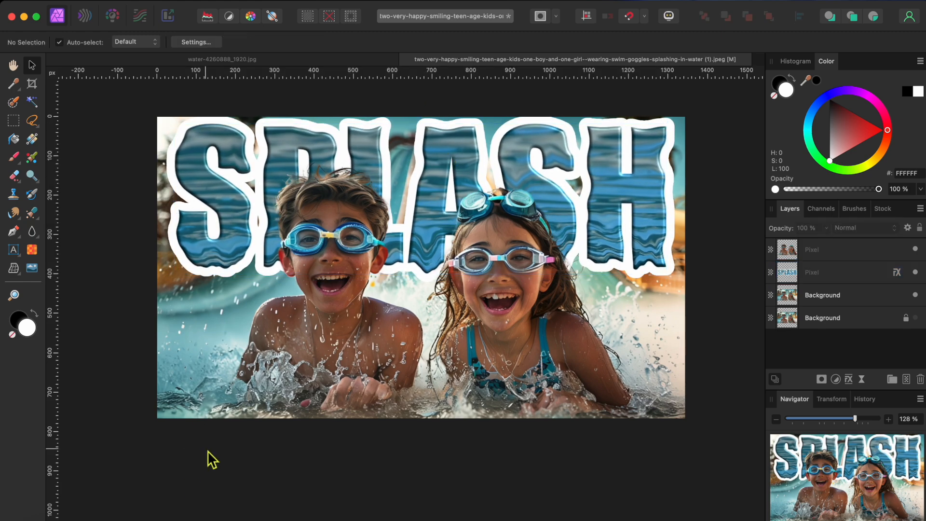